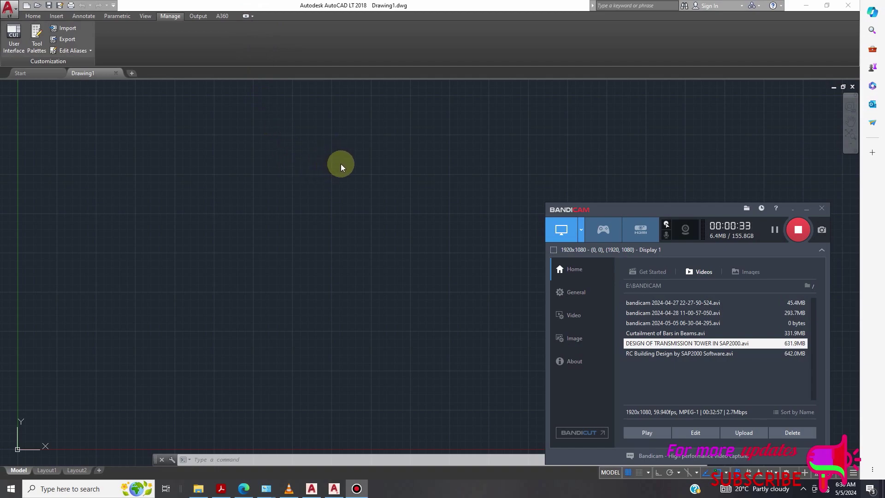
# Step: Close the AutoCAD LT 2018 window so the AutoCAD 2019 drawing shows
pyautogui.click(849, 6)
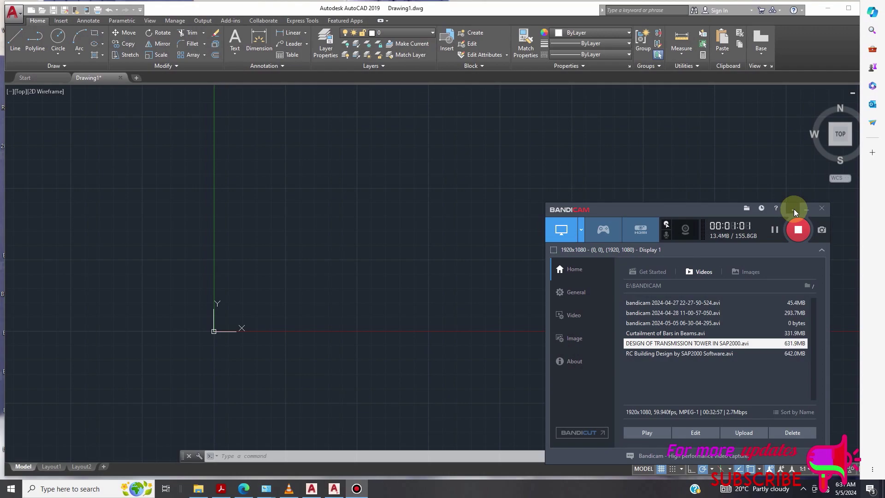
# Step: Minimize Bandicam, then unload the EXPRESS customization group through CUILOAD
pyautogui.click(794, 209)
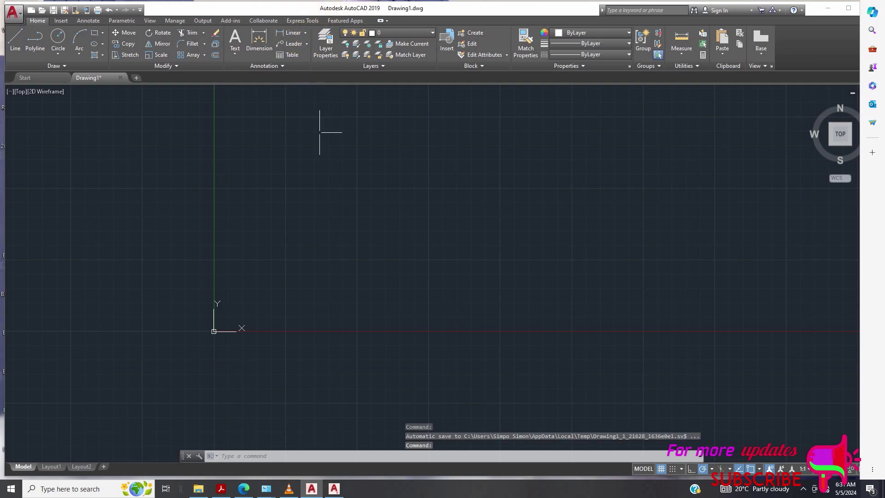
pyautogui.write('c')
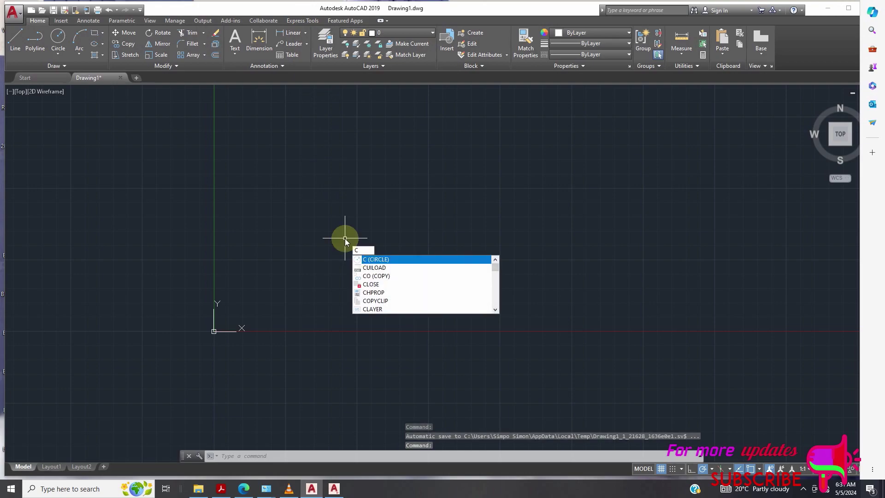
pyautogui.write('u')
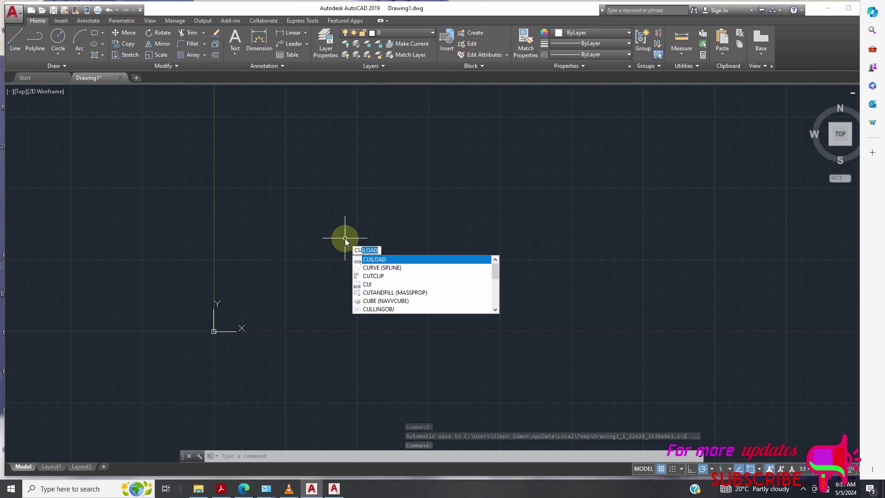
pyautogui.write('i')
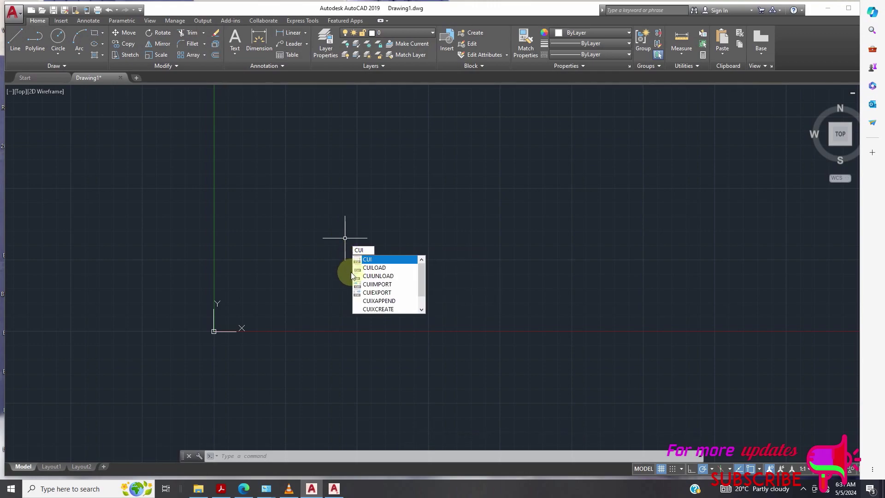
pyautogui.click(377, 269)
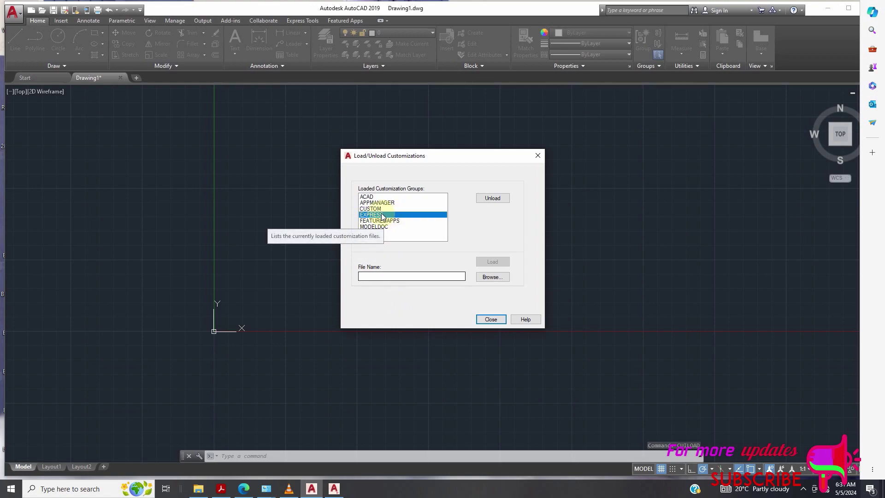
pyautogui.click(493, 199)
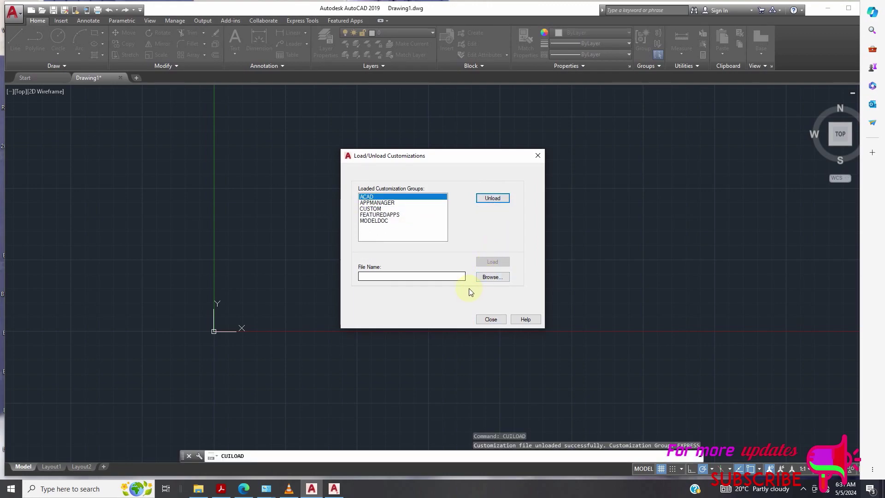
# Step: Load acetmain.cuix from the Support folder with CUILOAD, restoring the EXPRESS group
pyautogui.click(491, 319)
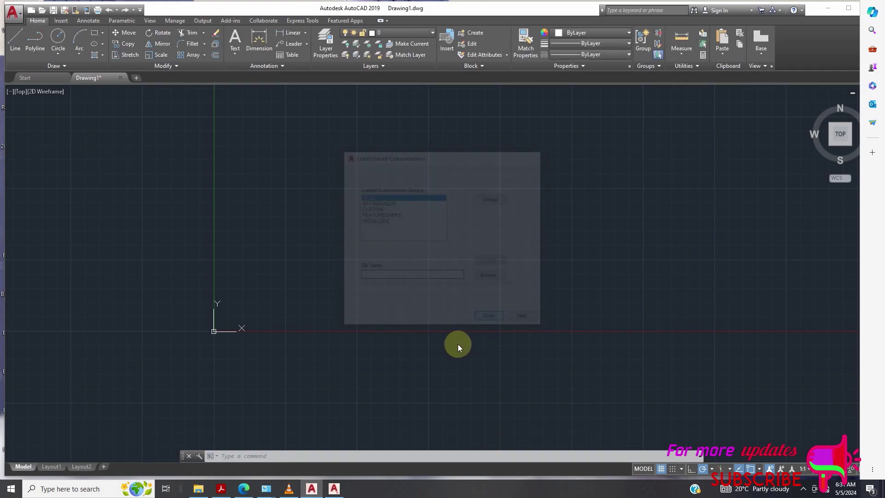
pyautogui.write('CUI')
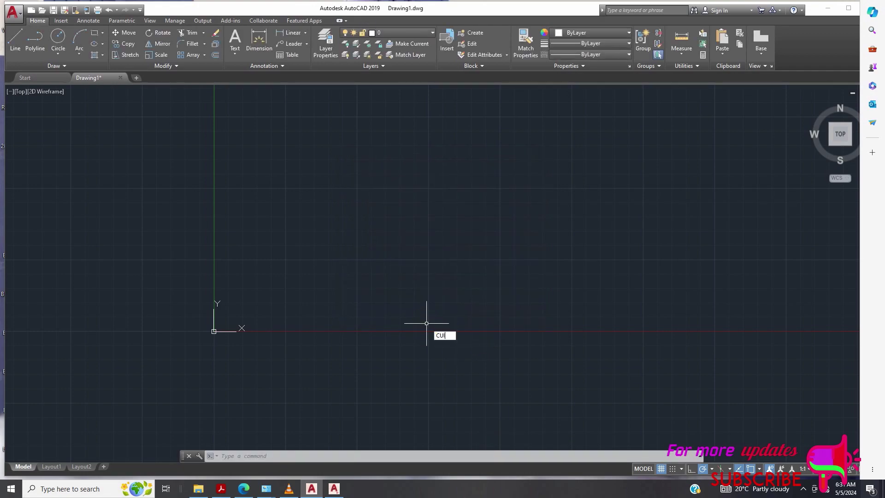
pyautogui.press('Down')
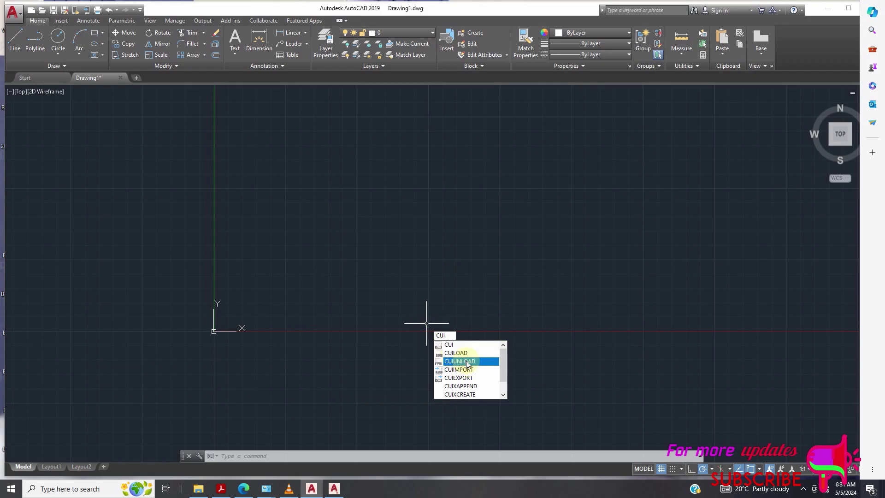
pyautogui.press('Return')
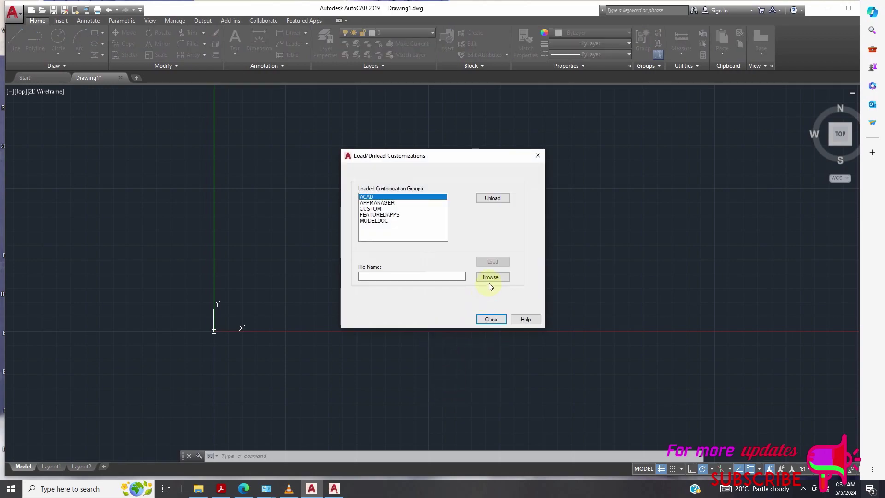
pyautogui.click(488, 277)
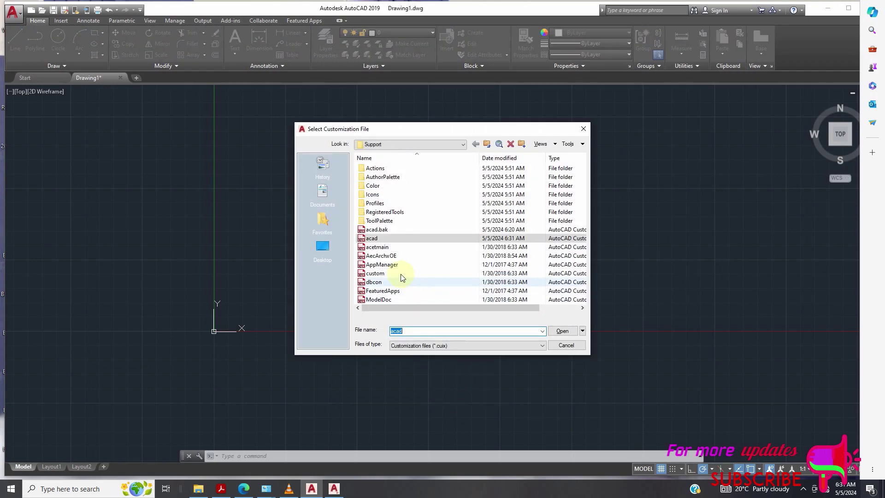
pyautogui.click(383, 249)
pyautogui.click(562, 331)
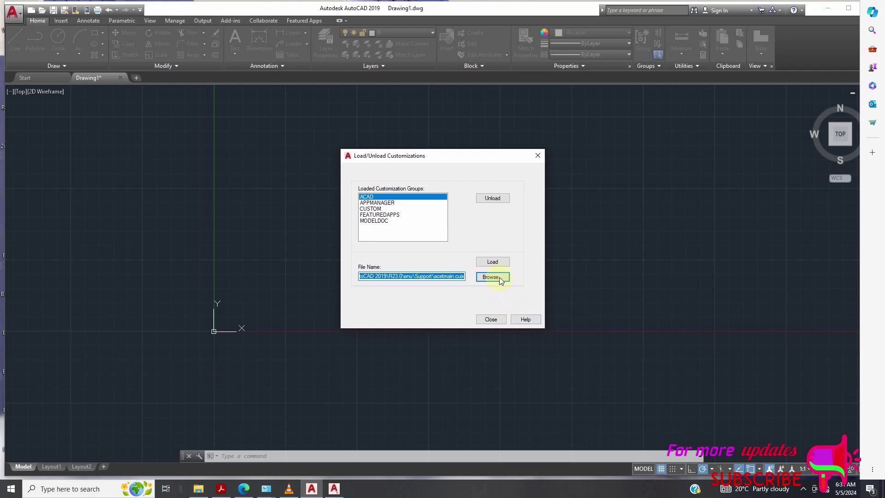
pyautogui.click(496, 262)
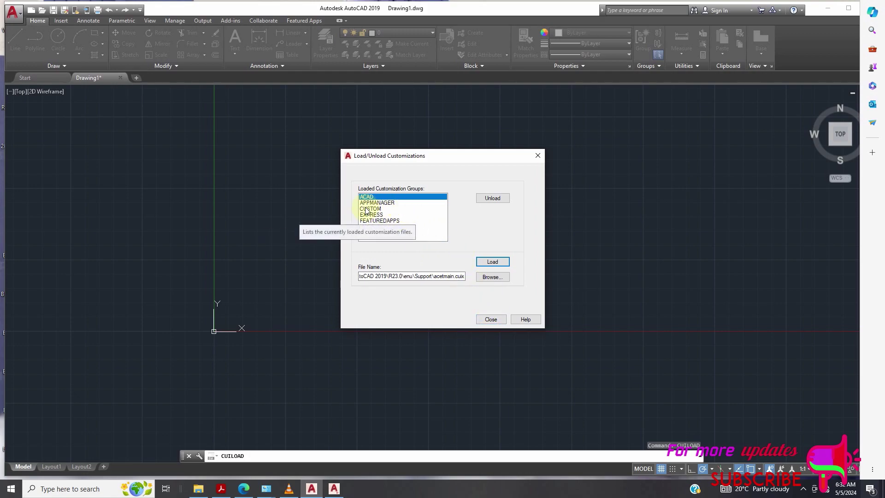
pyautogui.click(493, 322)
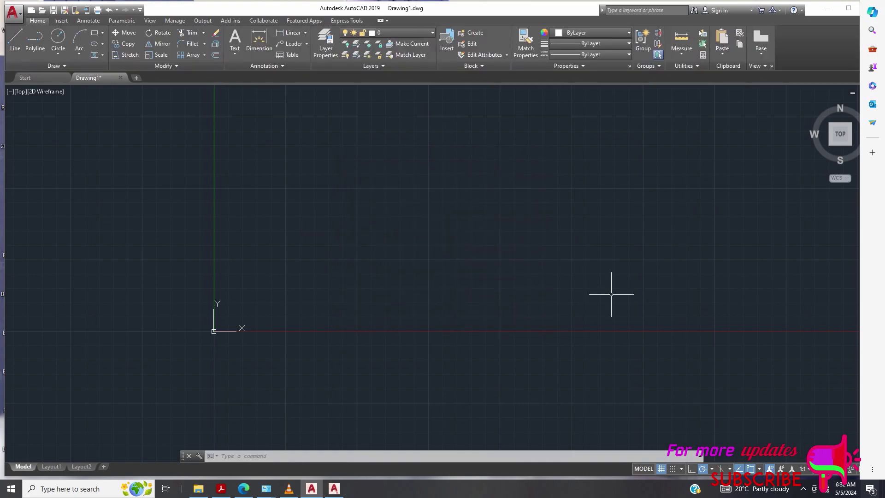
# Step: Search the taskbar for Control Panel and open it
pyautogui.click(71, 489)
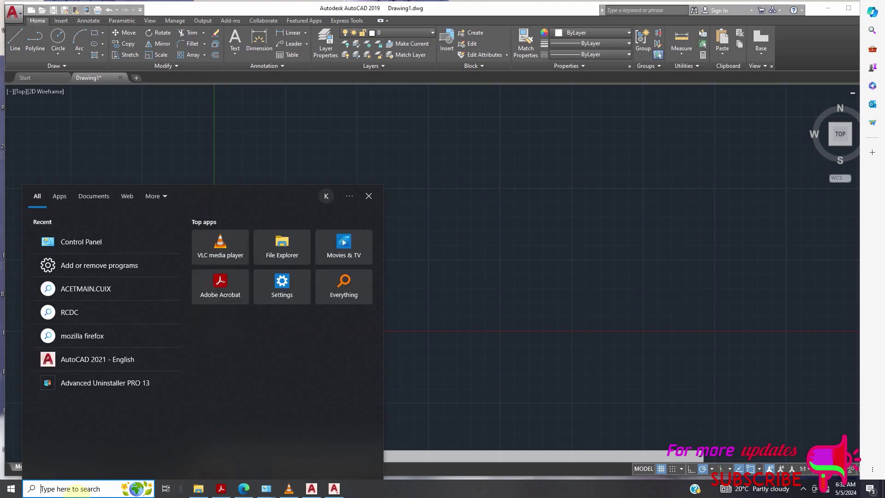
pyautogui.write('c')
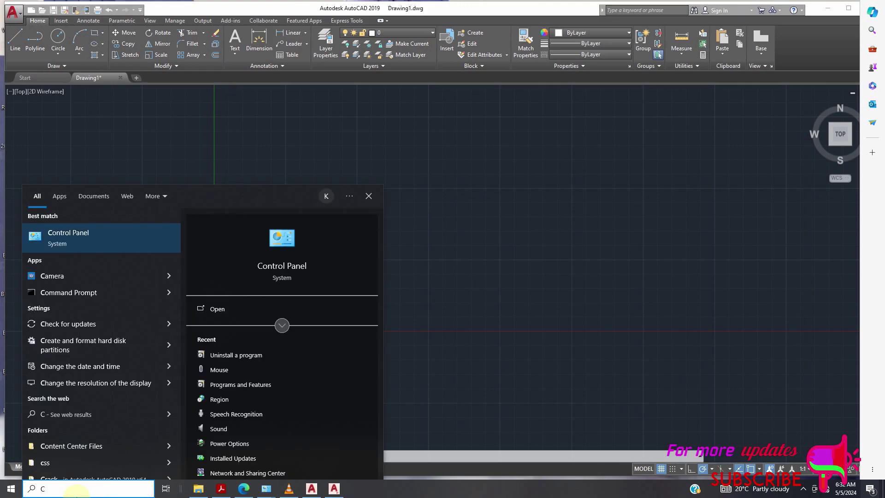
pyautogui.write('ON')
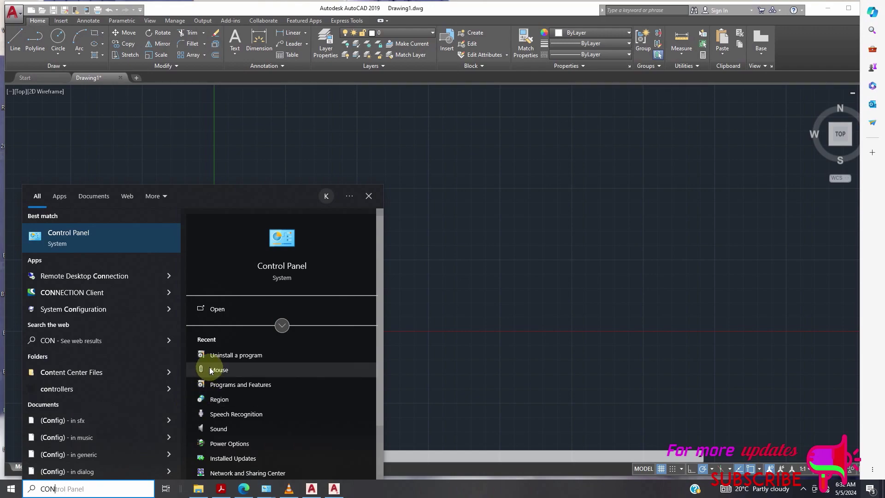
pyautogui.press('Return')
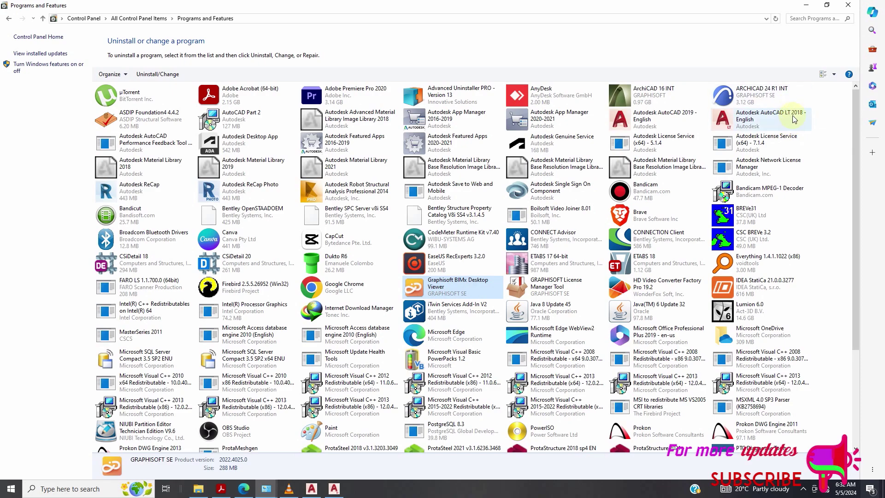
# Step: Start Add or Remove Features for AutoCAD 2019 and toggle Express Tools
pyautogui.click(653, 122)
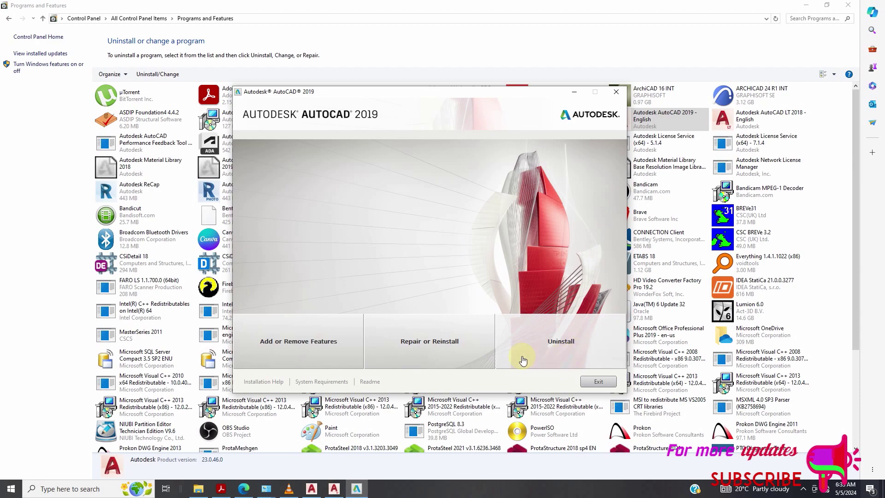
pyautogui.click(293, 350)
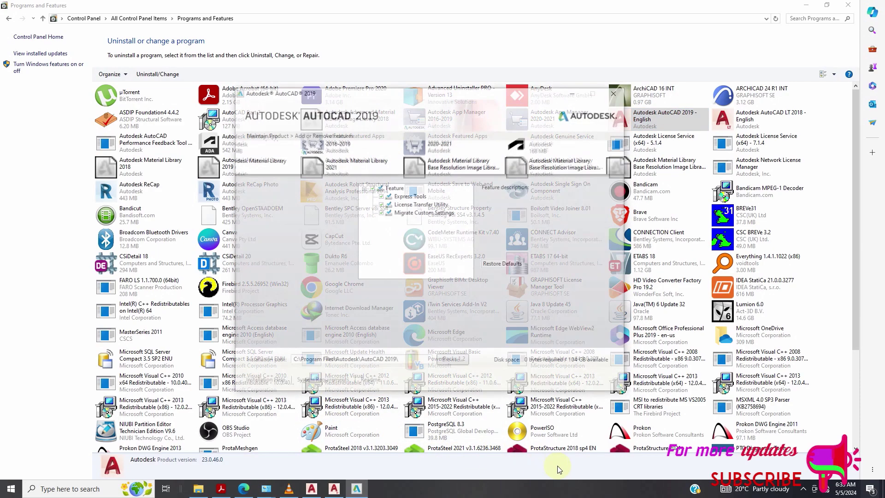
pyautogui.click(492, 361)
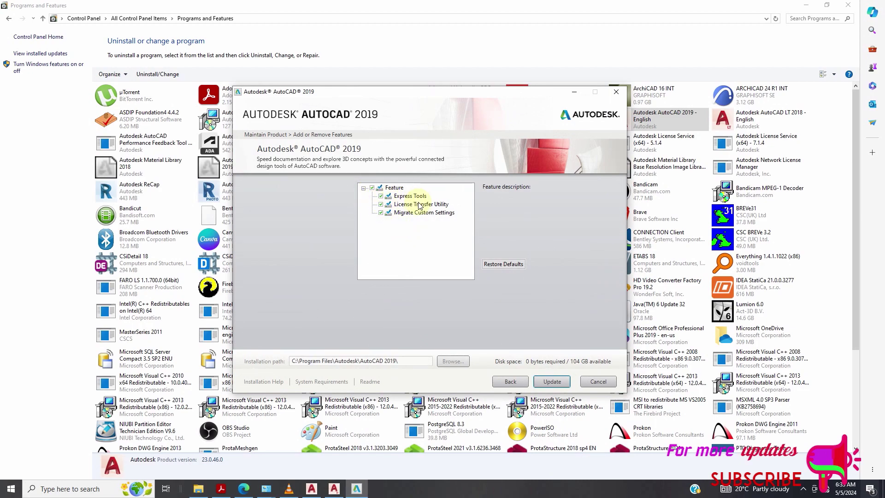
pyautogui.click(381, 197)
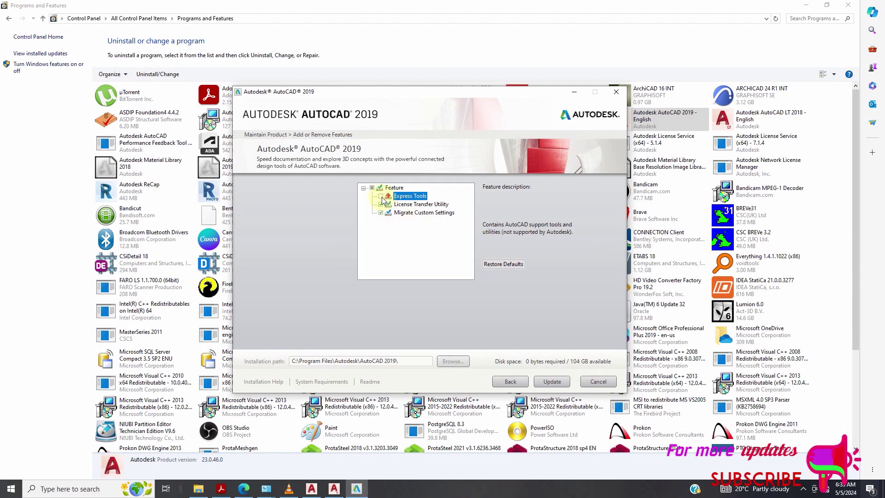
# Step: Cancel the AutoCAD 2019 setup, confirm Yes, and bring AutoCAD LT 2018 forward
pyautogui.click(557, 383)
pyautogui.click(599, 386)
pyautogui.click(405, 260)
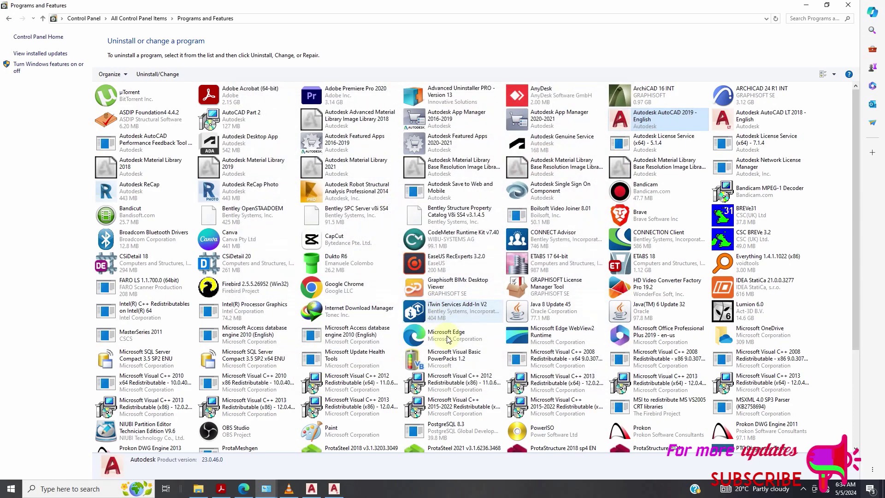
pyautogui.click(335, 488)
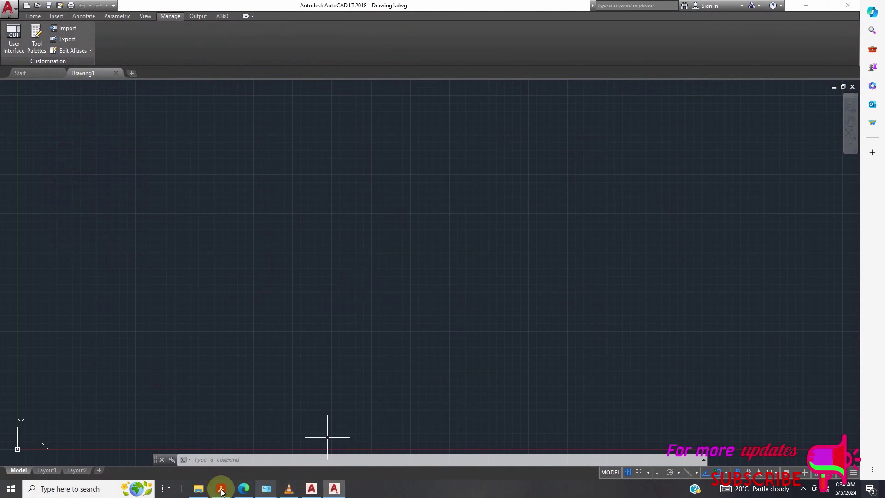
pyautogui.moveTo(266, 488)
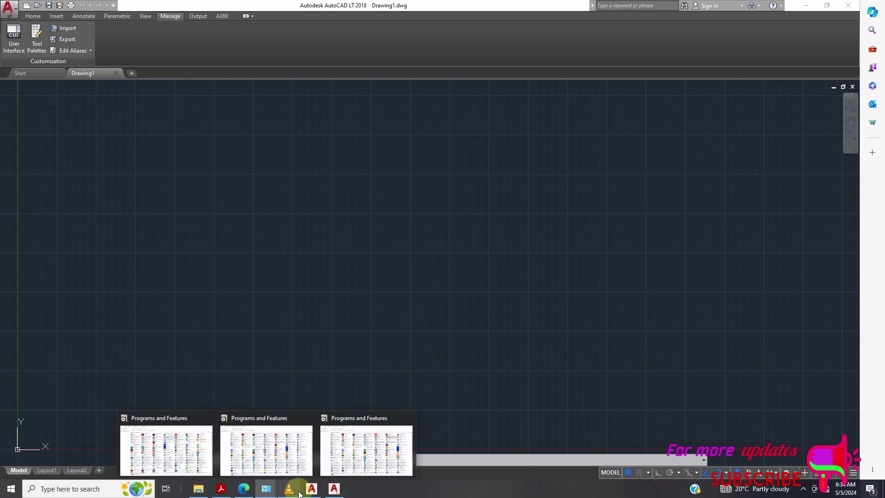
# Step: Select AutoCAD LT 2018 in Programs and Features and choose Uninstall/Change
pyautogui.click(364, 451)
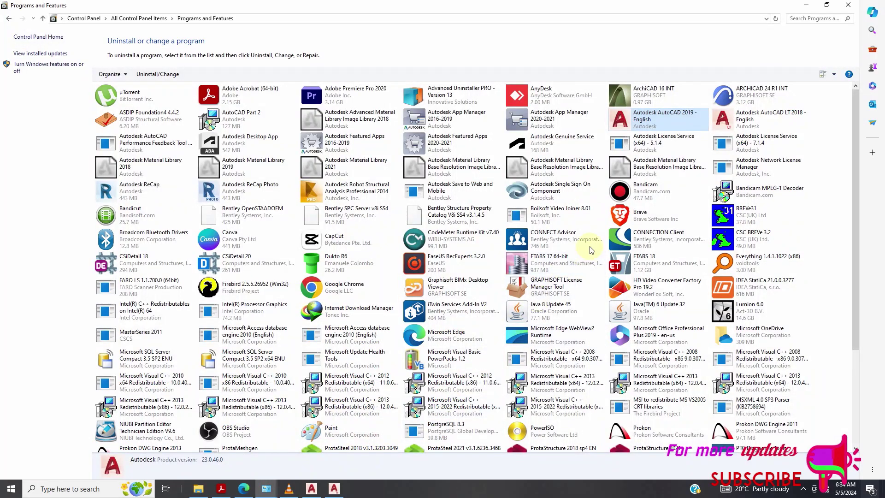
pyautogui.click(780, 117)
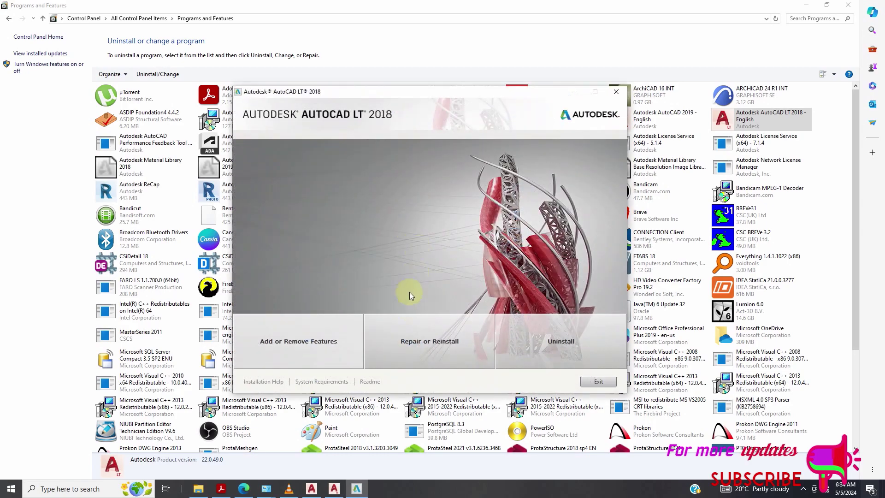
pyautogui.click(290, 347)
# Step: View the AutoCAD LT 2018 feature checklist, then cancel setup and confirm Yes
pyautogui.click(803, 488)
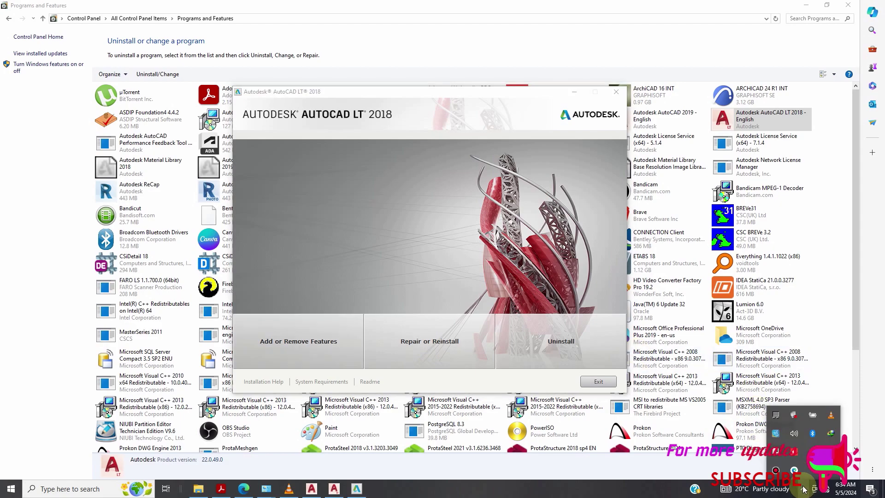
pyautogui.click(792, 470)
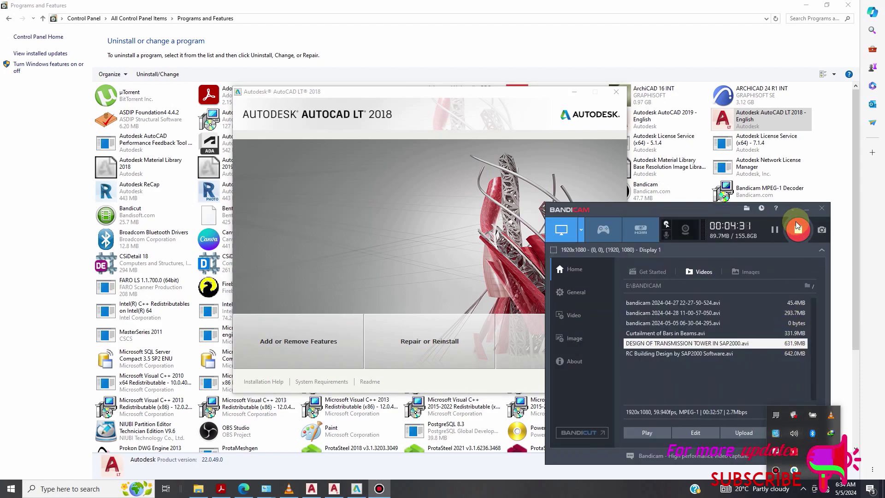
pyautogui.click(793, 217)
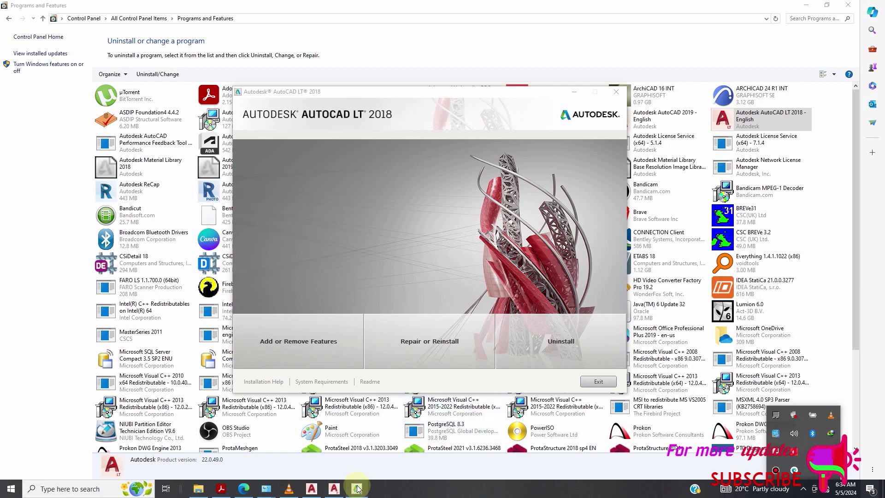
pyautogui.click(317, 352)
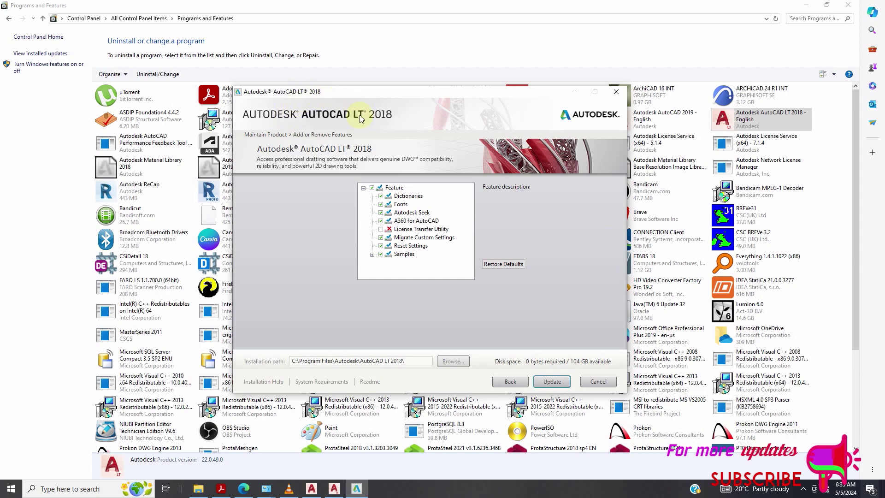
pyautogui.click(598, 381)
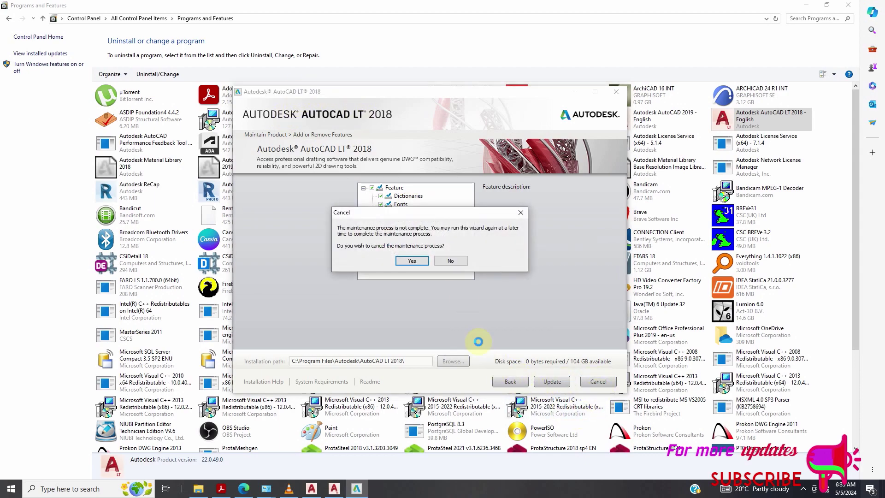
pyautogui.click(412, 261)
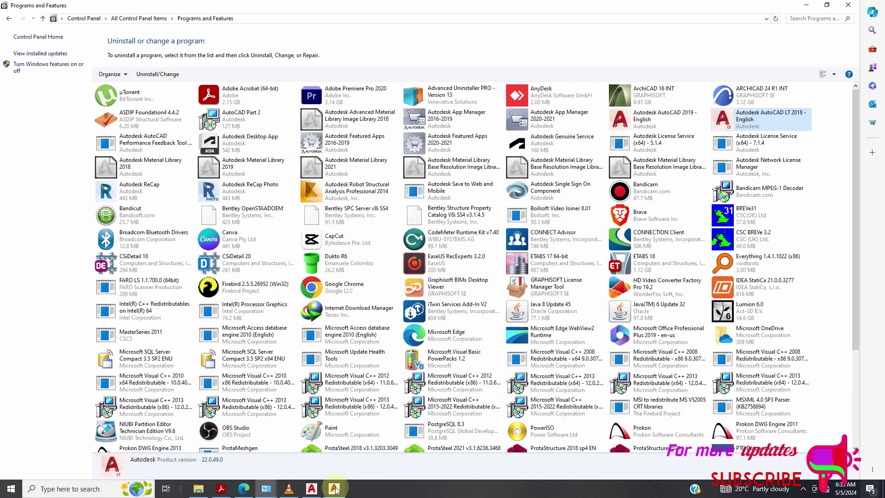
# Step: Switch to AutoCAD 2019 and load acetmain.cuix from the Support folder via CUILOAD
pyautogui.click(312, 489)
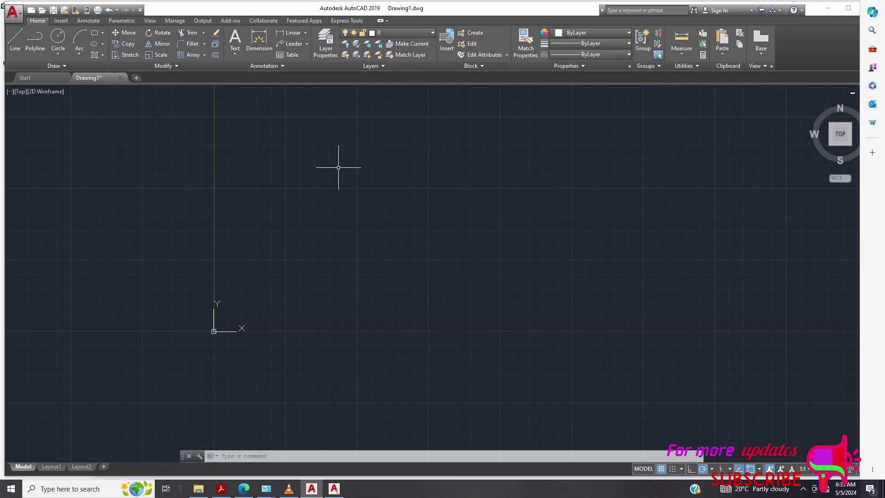
pyautogui.write('CUI')
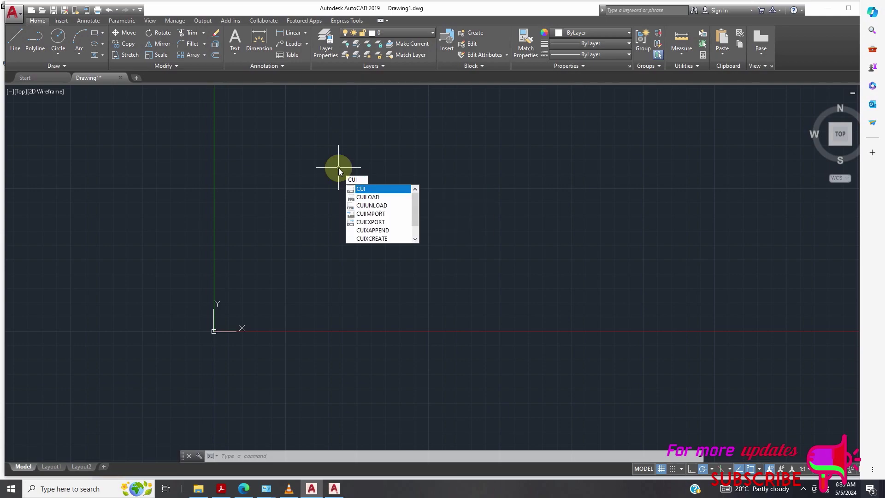
pyautogui.press('Down')
pyautogui.press('Return')
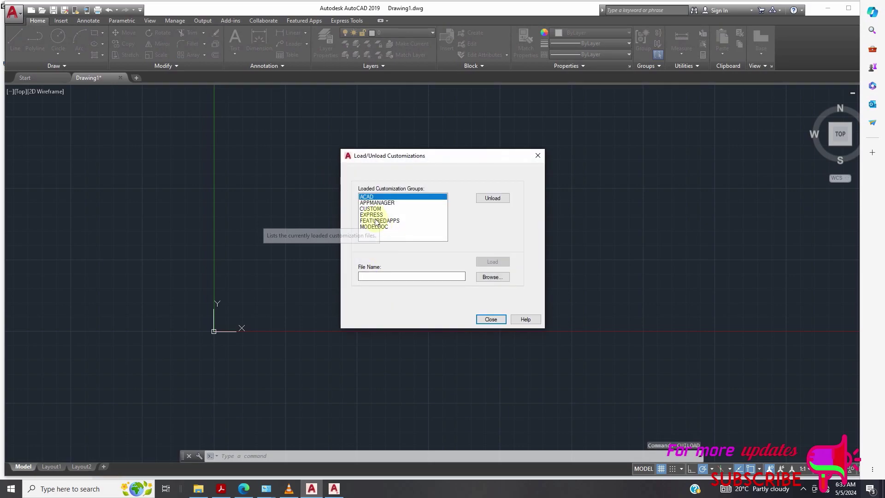
pyautogui.click(492, 277)
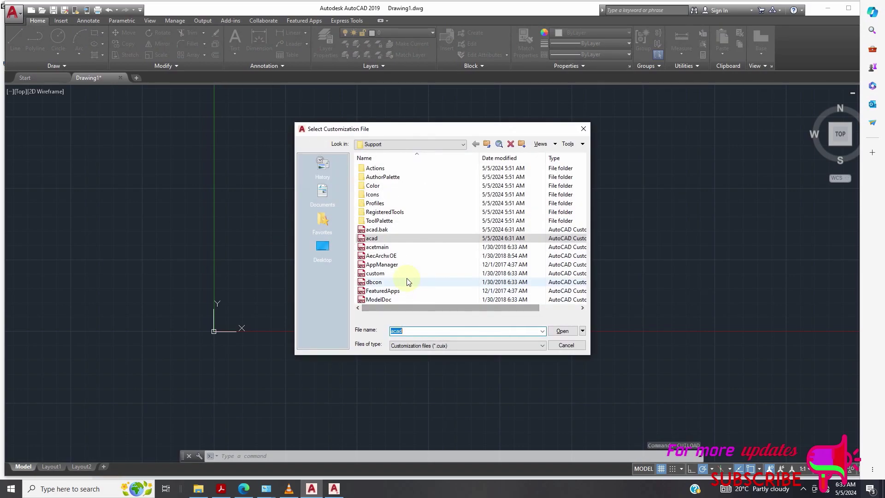
pyautogui.click(377, 250)
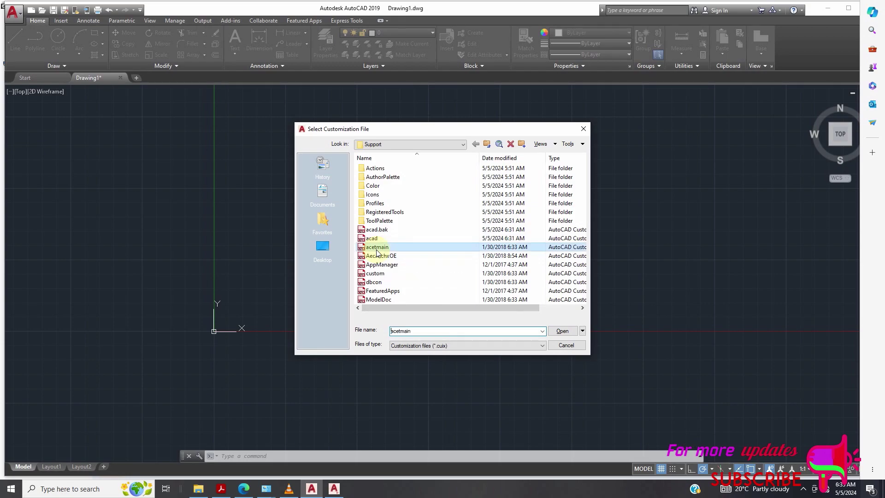
pyautogui.click(561, 332)
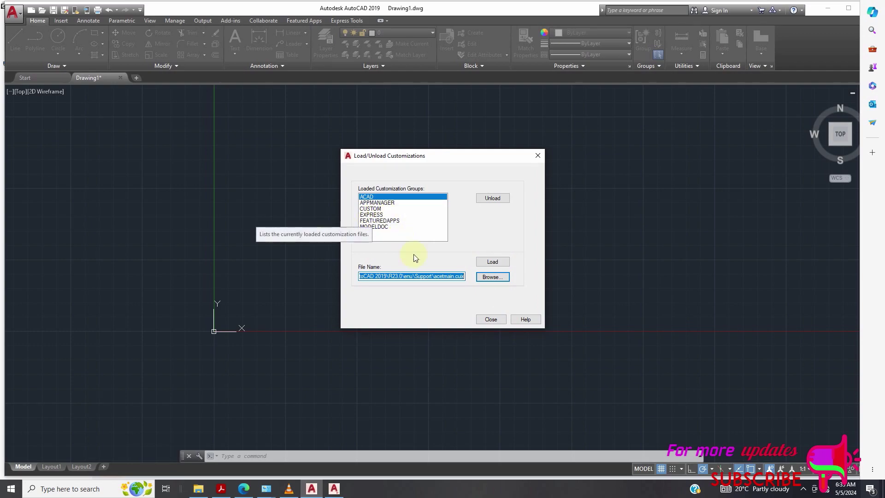
pyautogui.click(491, 319)
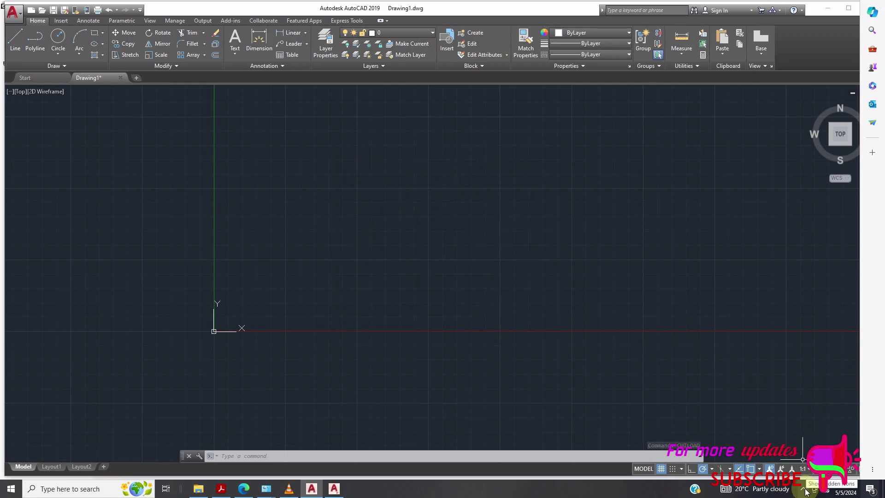
pyautogui.click(805, 492)
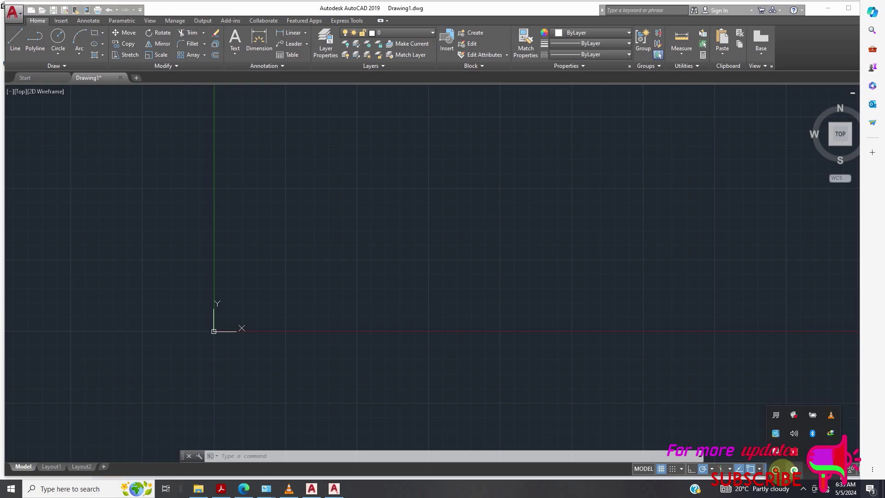